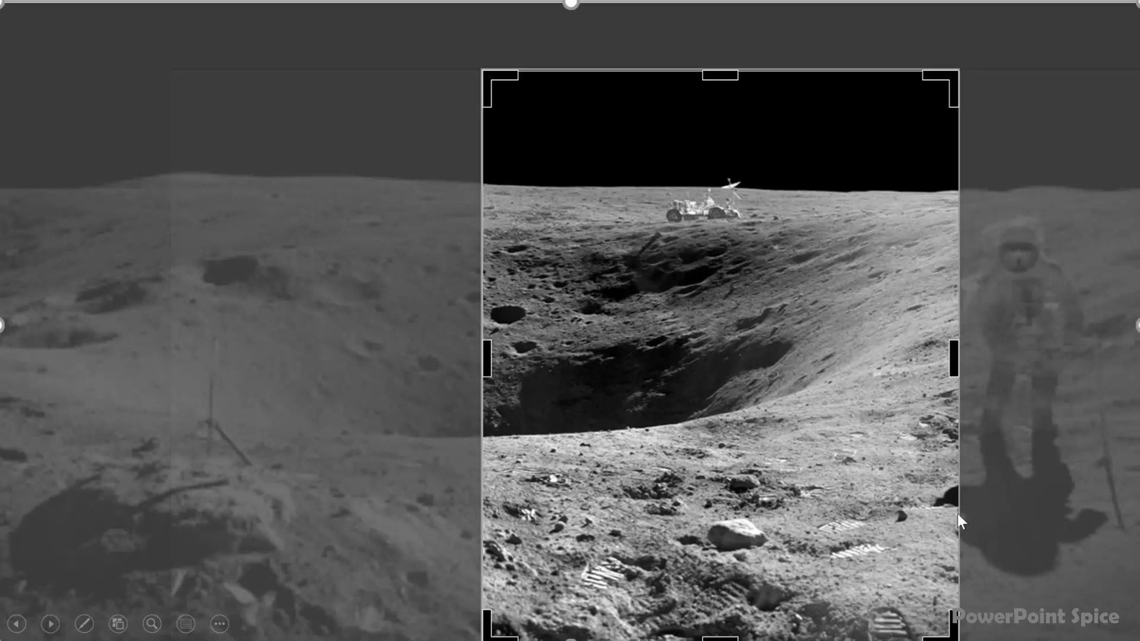
# Advance the slide show so the large moon photo morphs into the smaller red-bordered photo.
pyautogui.click(1007, 420)
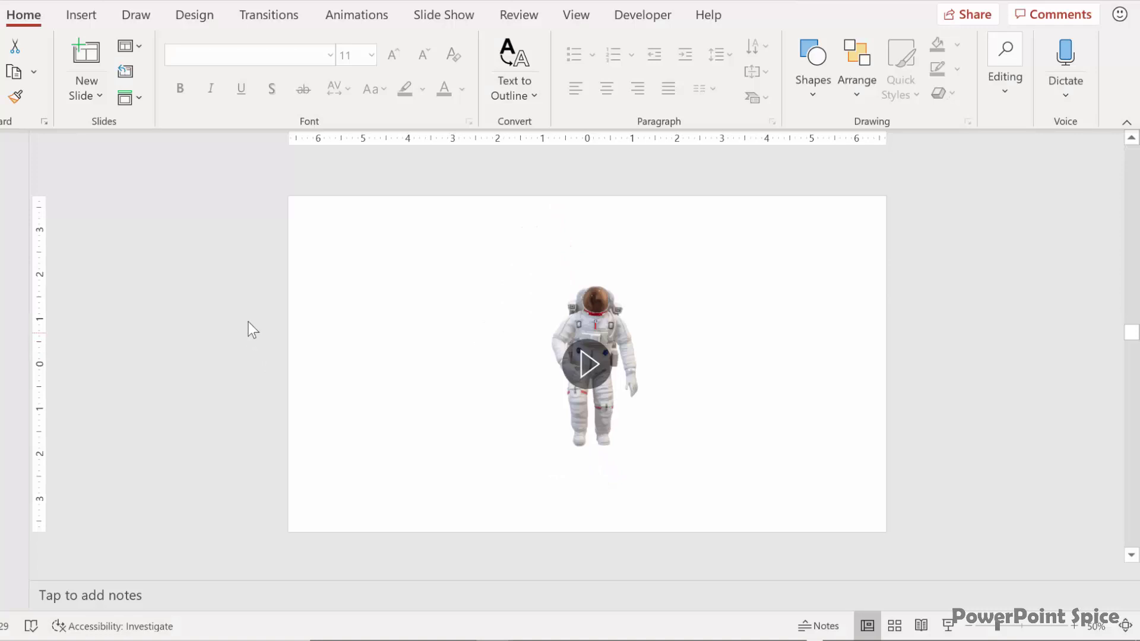
pyautogui.click(88, 16)
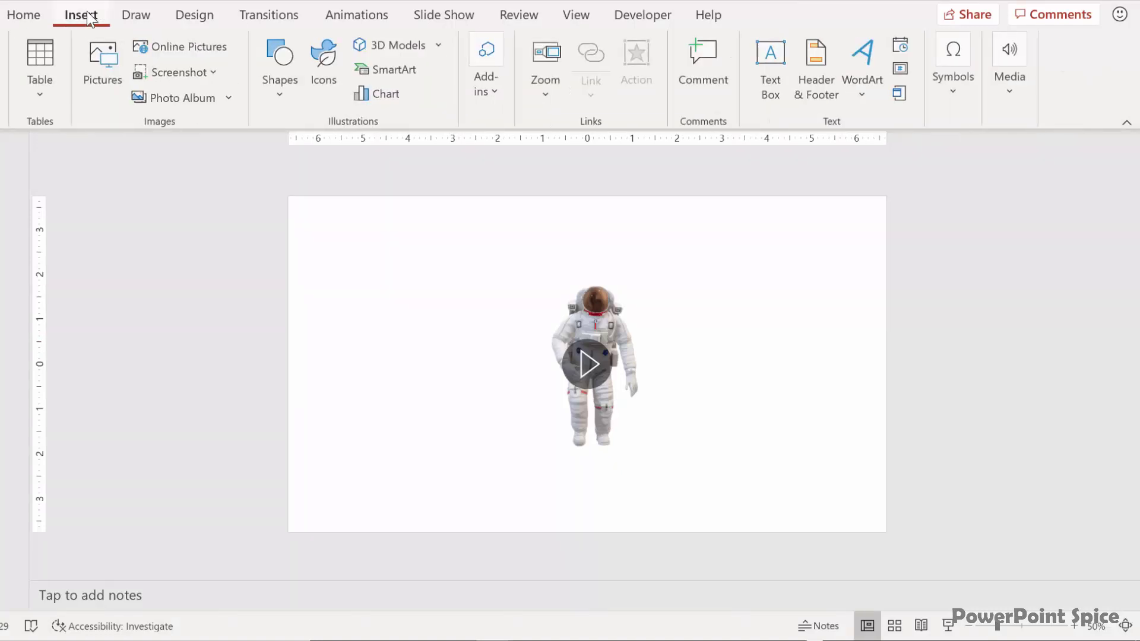
pyautogui.click(440, 44)
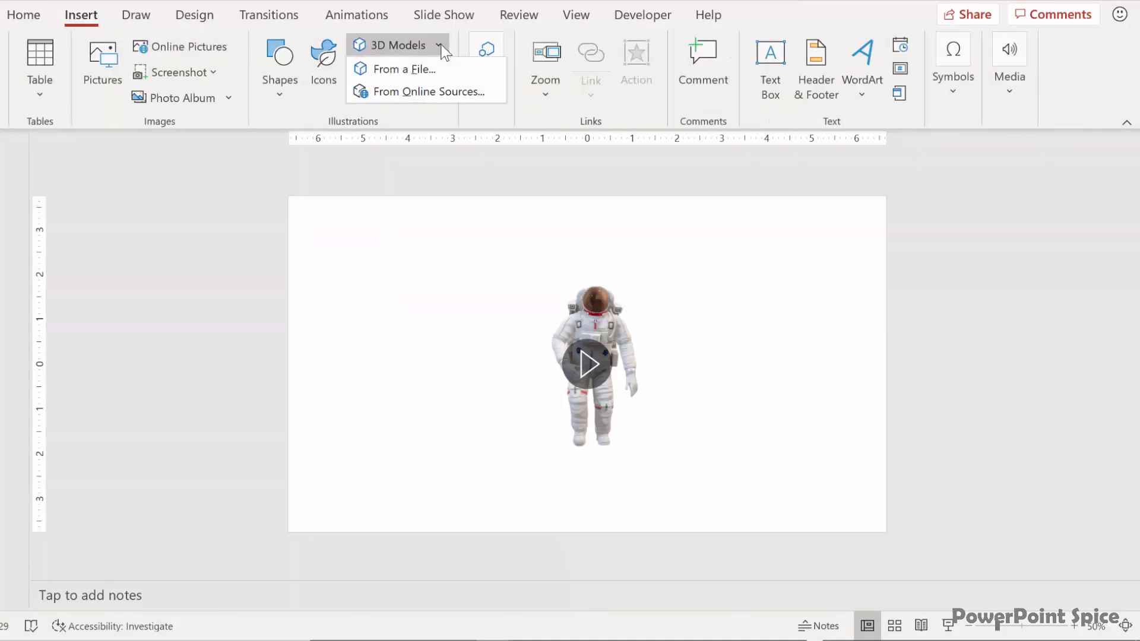
pyautogui.click(414, 92)
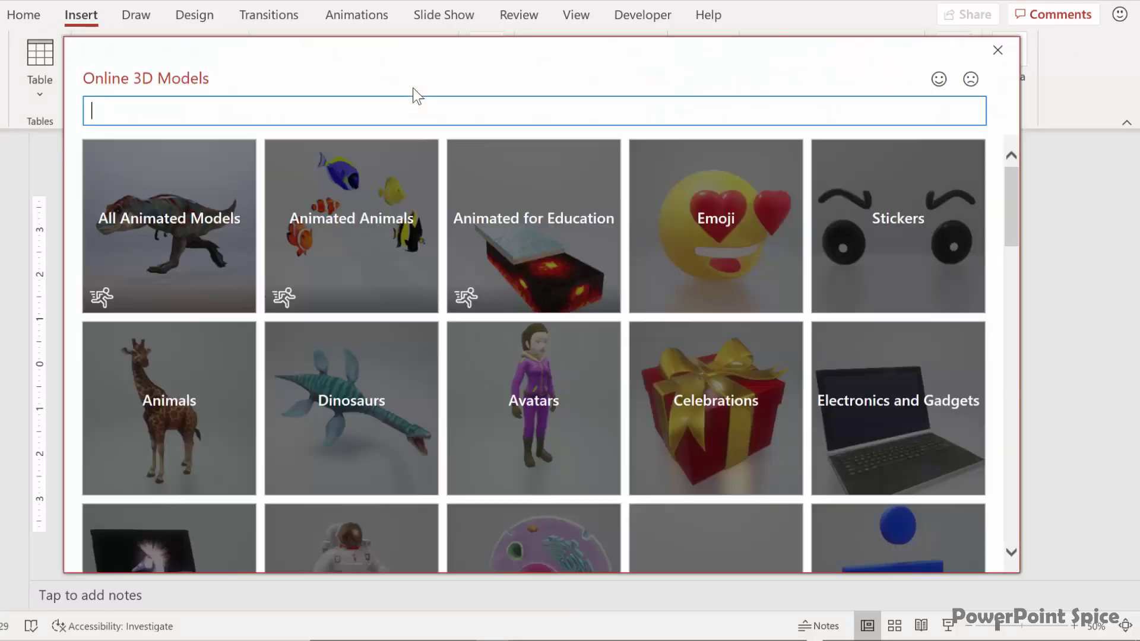
pyautogui.click(184, 211)
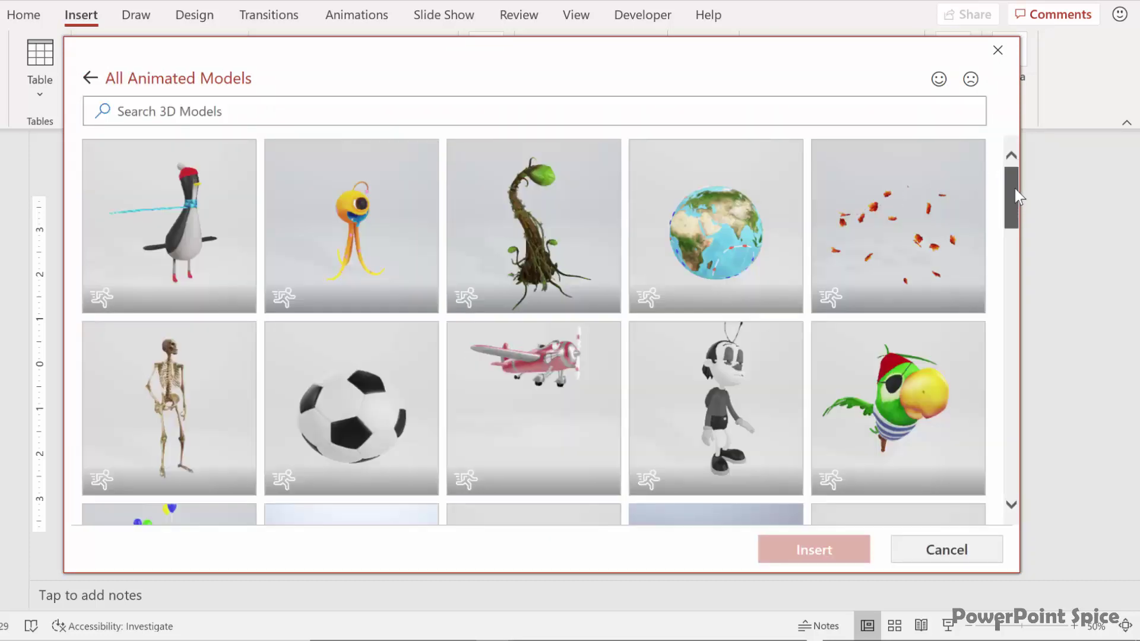
pyautogui.click(1009, 236)
pyautogui.moveTo(1009, 279); pyautogui.dragTo(1009, 400)
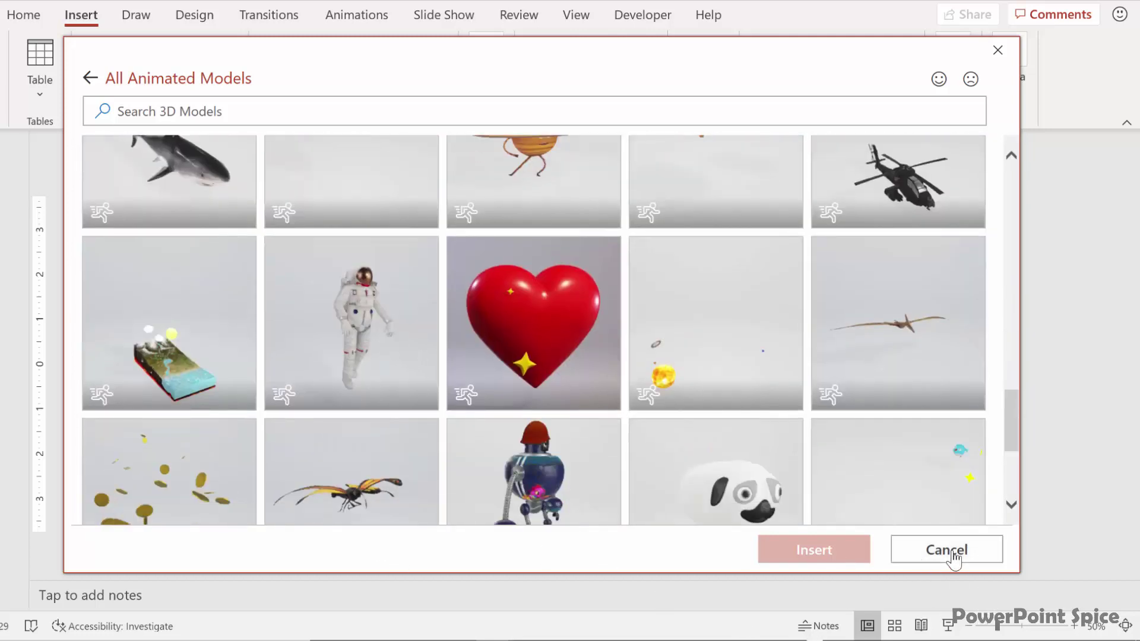
pyautogui.click(952, 552)
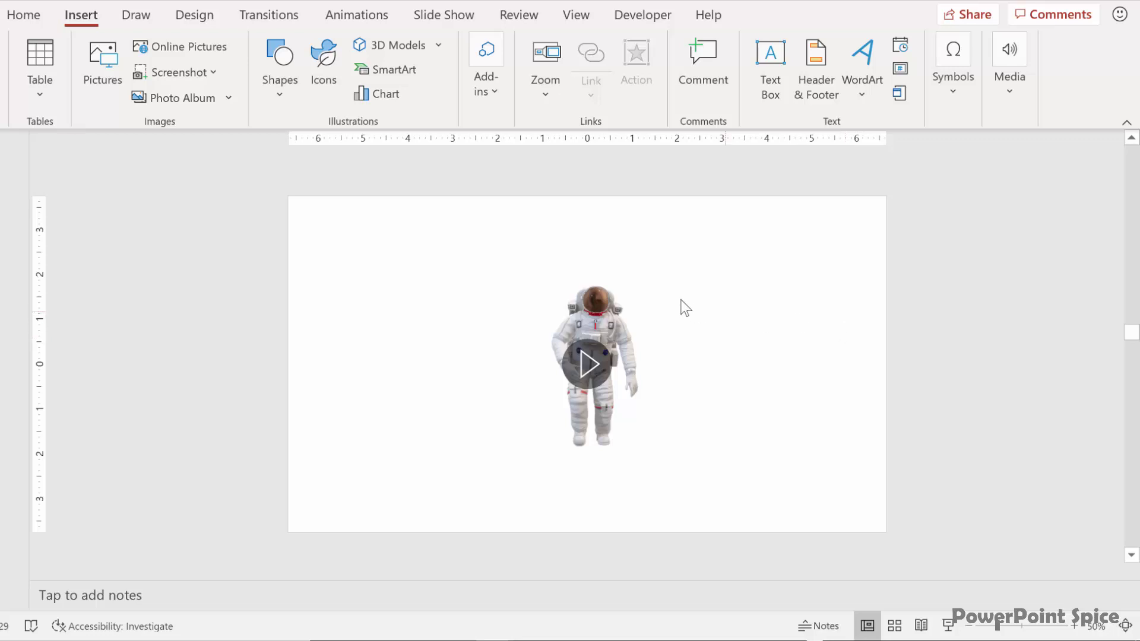
# Apply the Scene 4 walking animation to the astronaut 3D model from the 3D Model Scenes list.
pyautogui.click(594, 301)
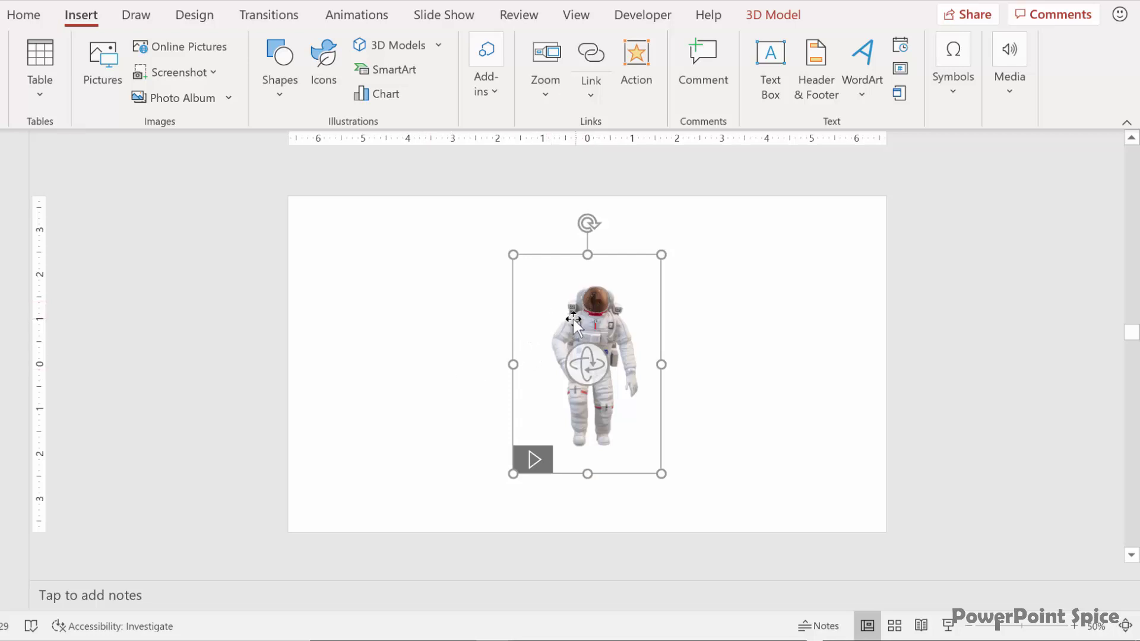
pyautogui.click(768, 17)
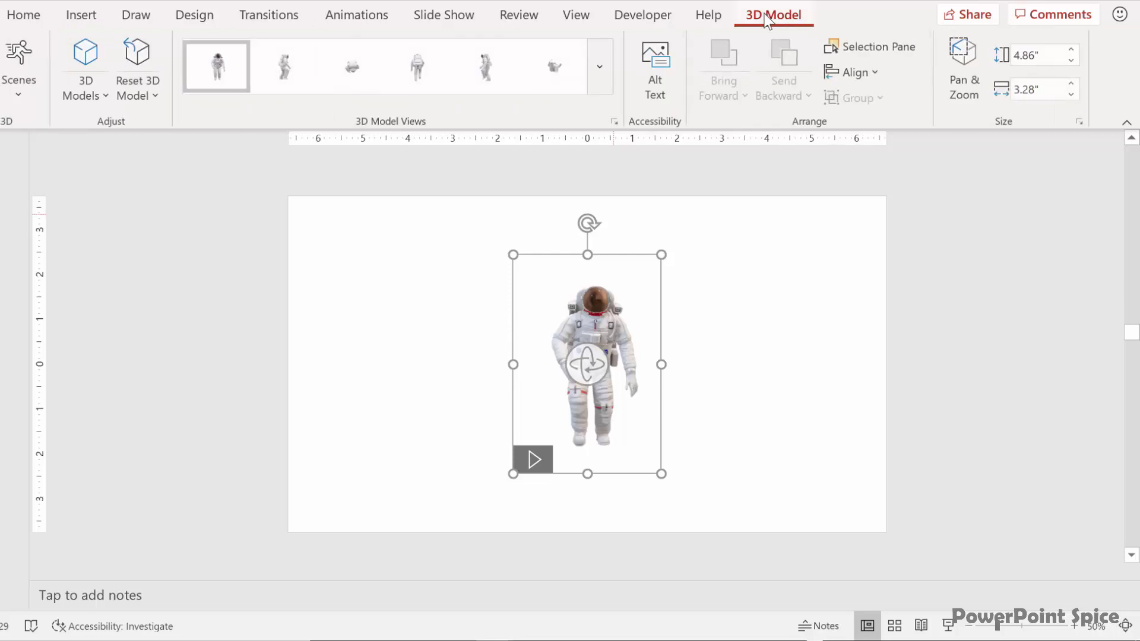
pyautogui.click(23, 91)
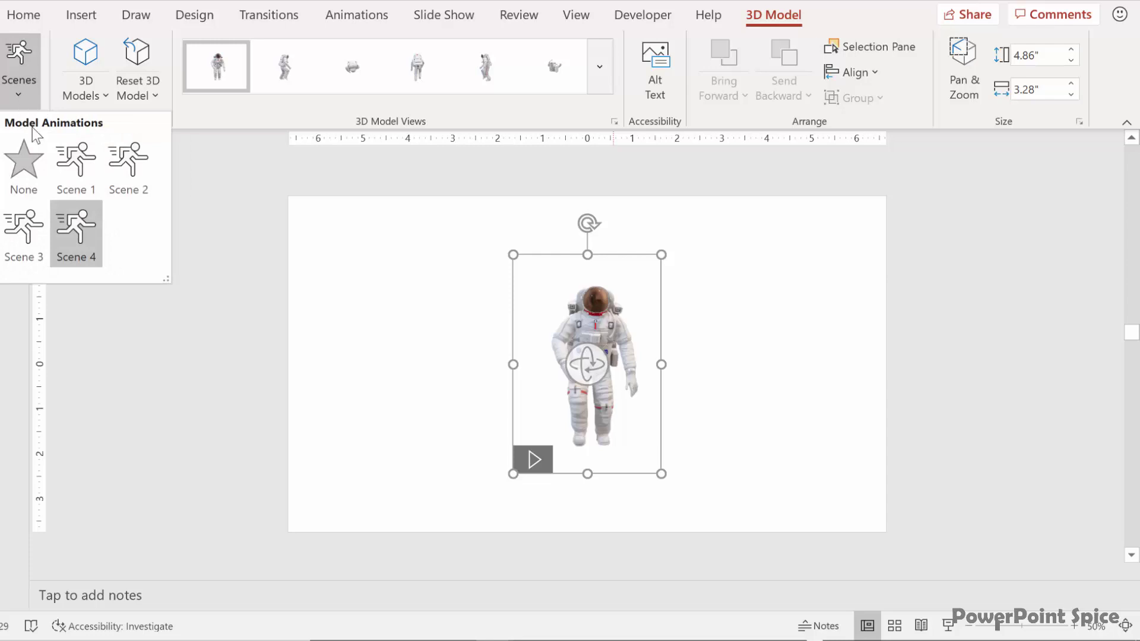
pyautogui.click(80, 225)
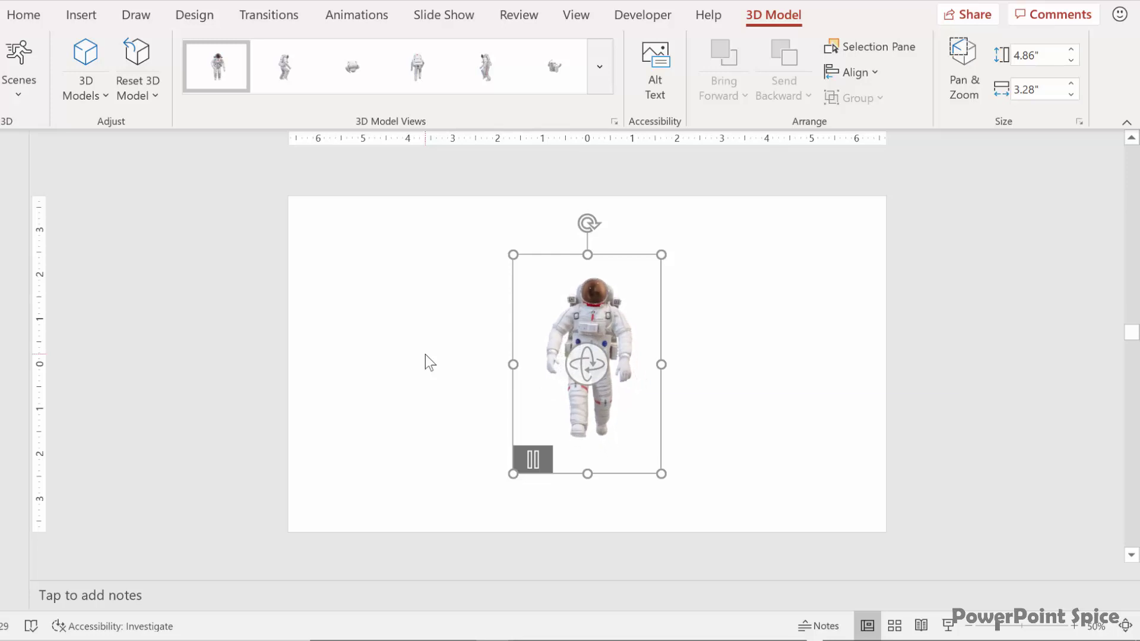
# Paste the animated astronaut onto the gallery-wall slide, standing inside the framed moon photo.
pyautogui.press('Escape')
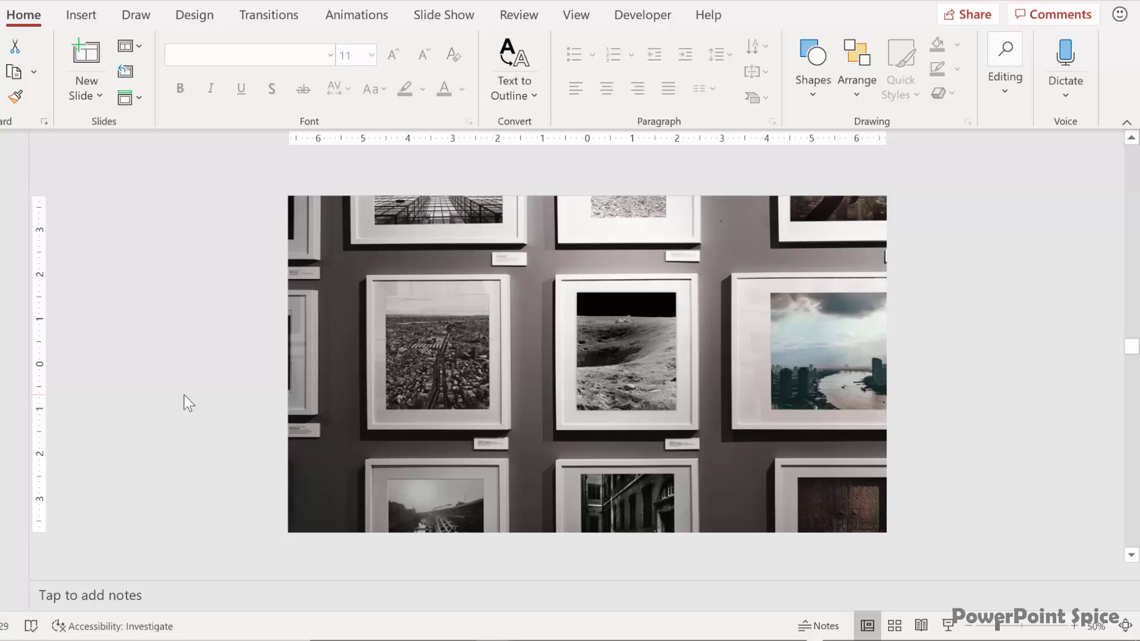
pyautogui.hotkey('ctrl', 'v')
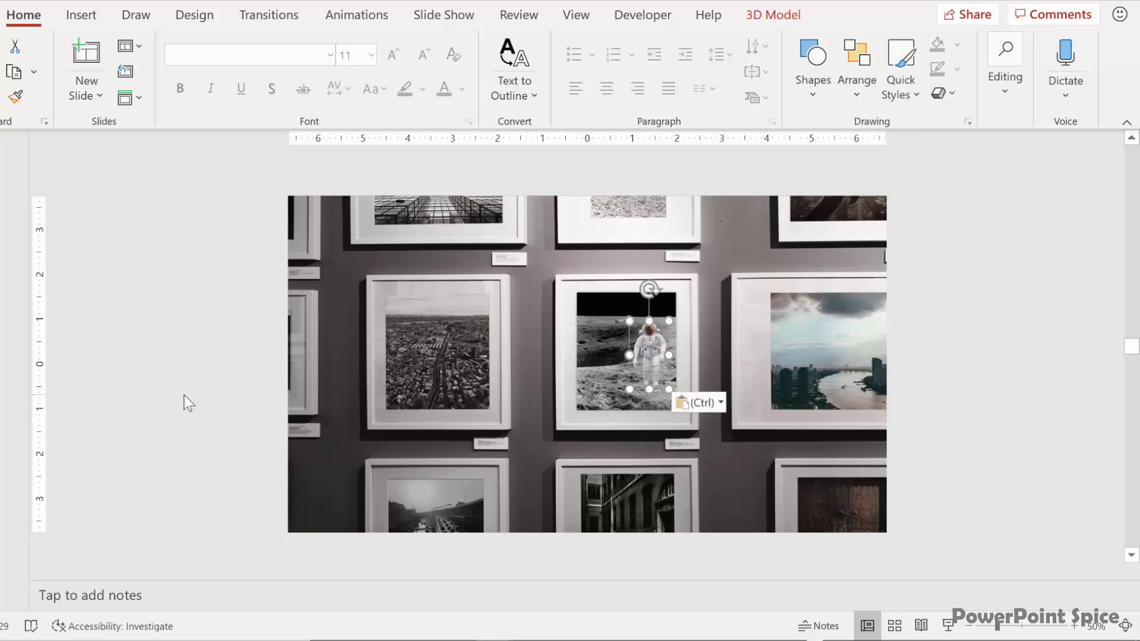
pyautogui.click(936, 298)
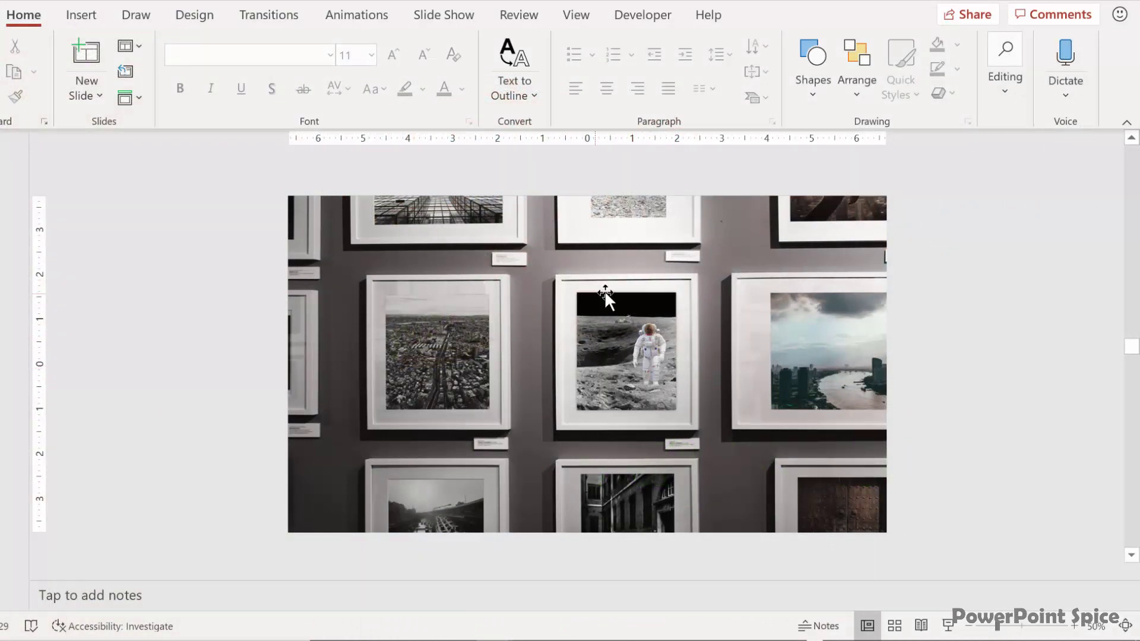
# Scroll to the Blend Overlay and Shadow slide with the blurred gray rectangle and black oval.
pyautogui.scroll(5, 706, 359)
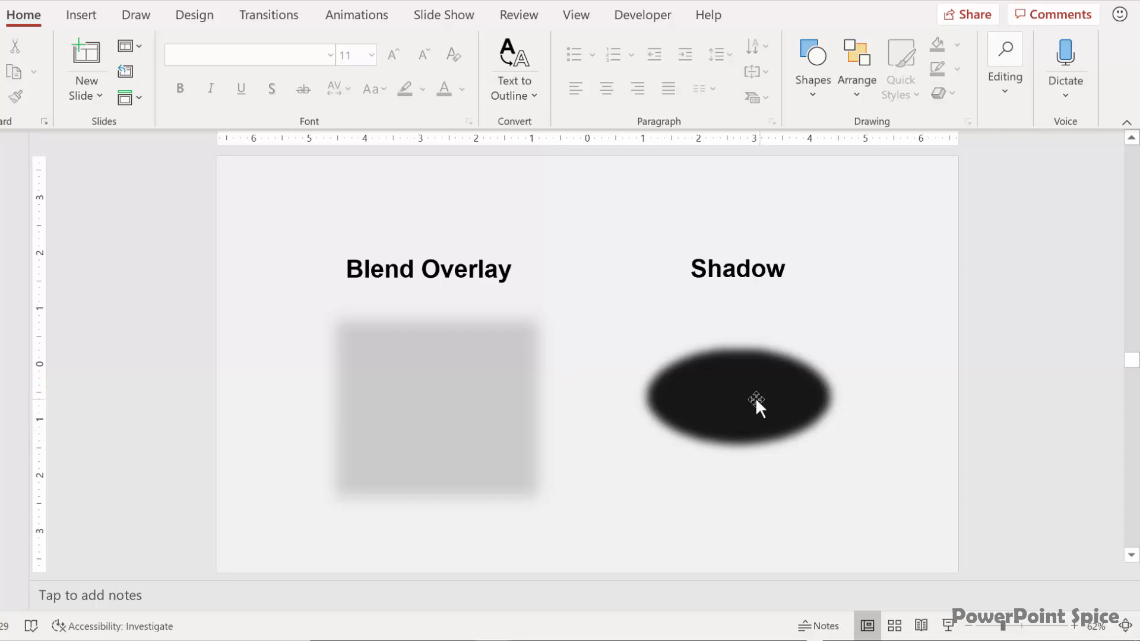
# Open the Format Shape settings for the blurred Blend Overlay square to inspect its fill transparency.
pyautogui.click(625, 472)
pyautogui.click(467, 379)
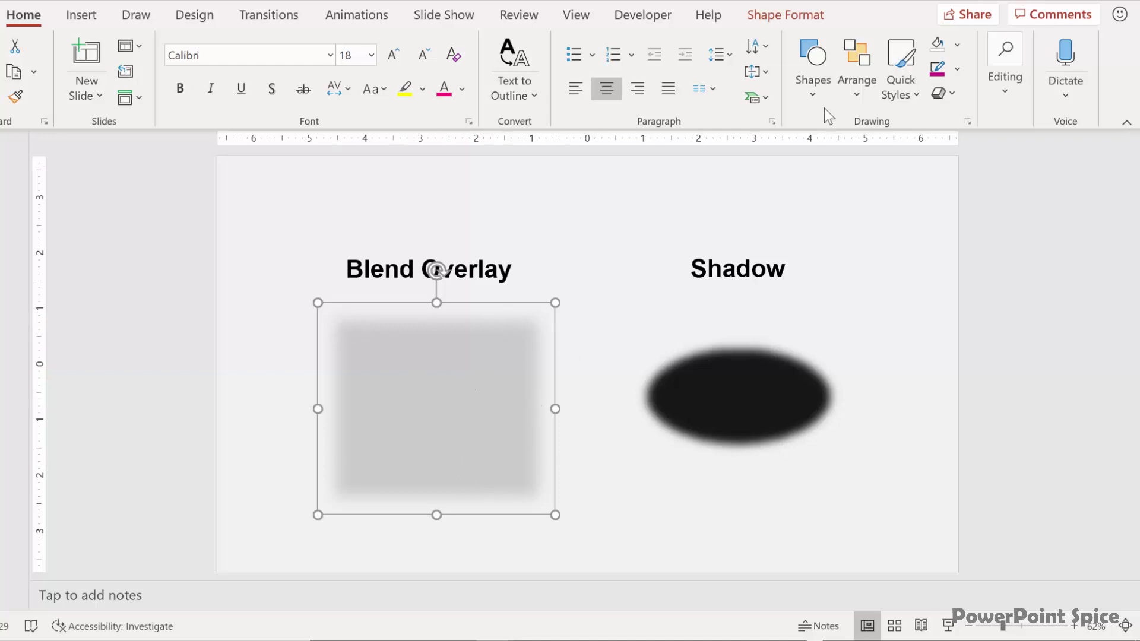
pyautogui.click(778, 16)
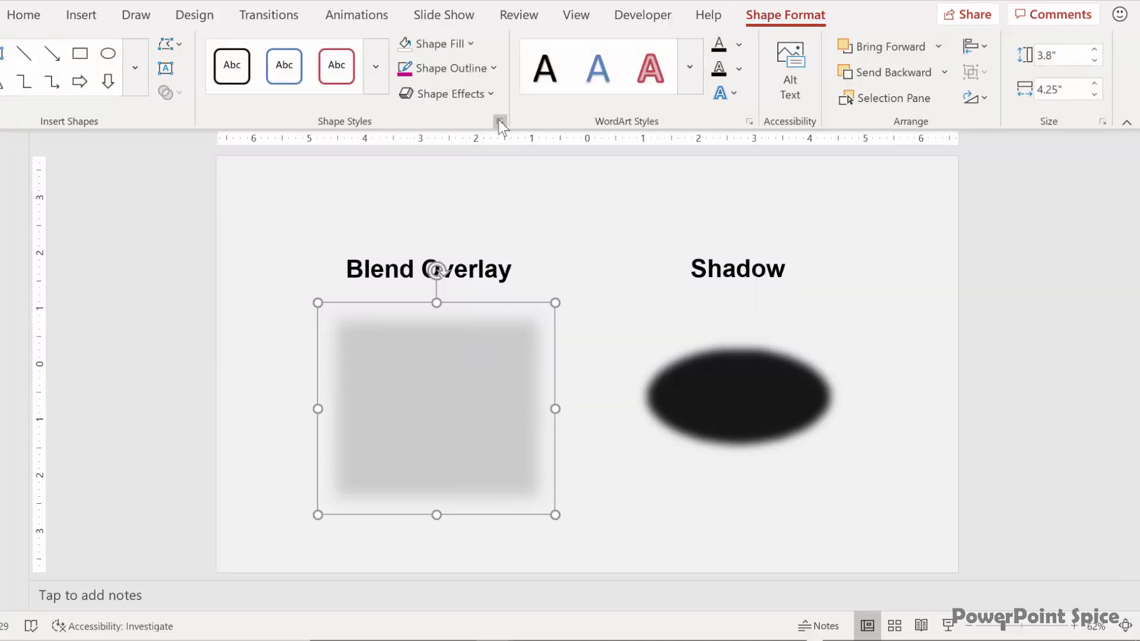
pyautogui.click(500, 122)
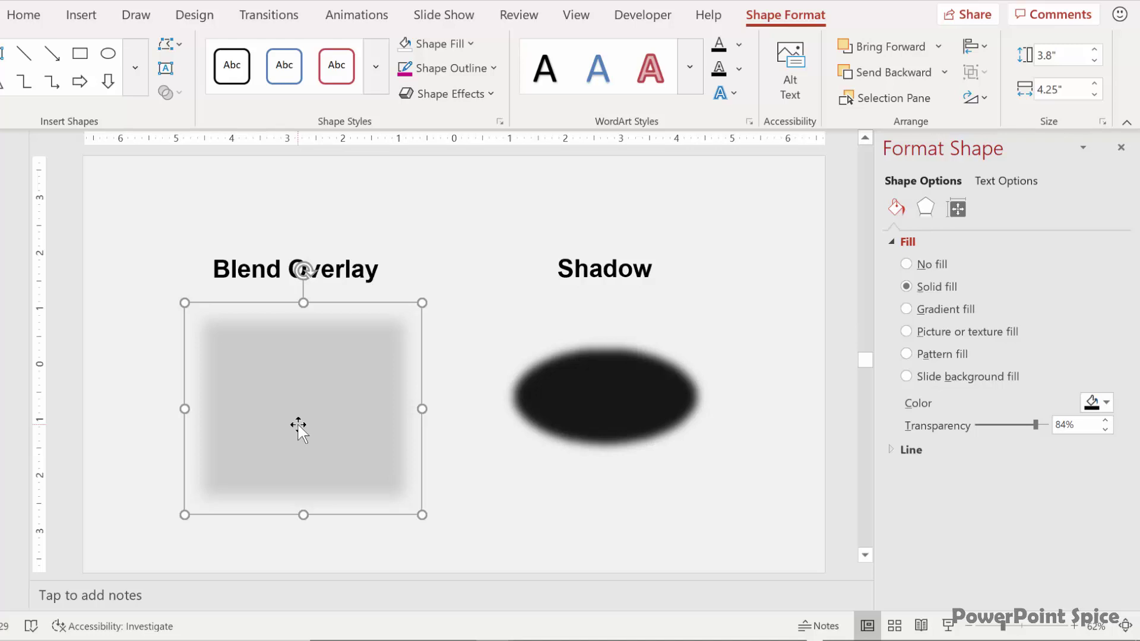
# Check the soft edges: 15 pt with 9% transparency on the Shadow oval, 25 pt on the square.
pyautogui.click(620, 396)
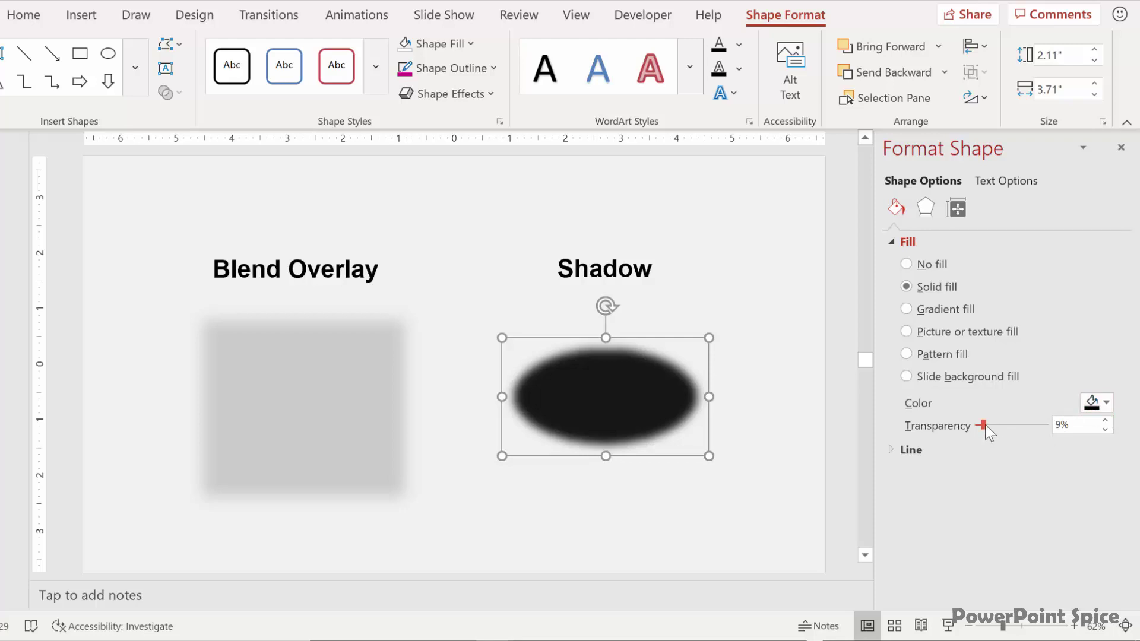
pyautogui.click(924, 208)
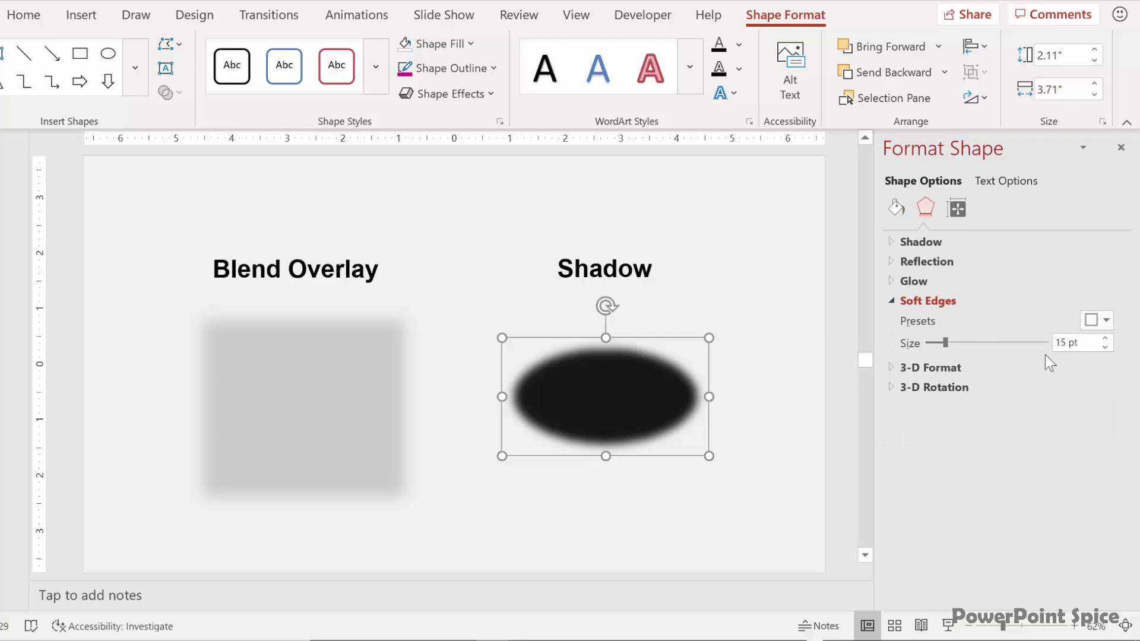
pyautogui.click(302, 339)
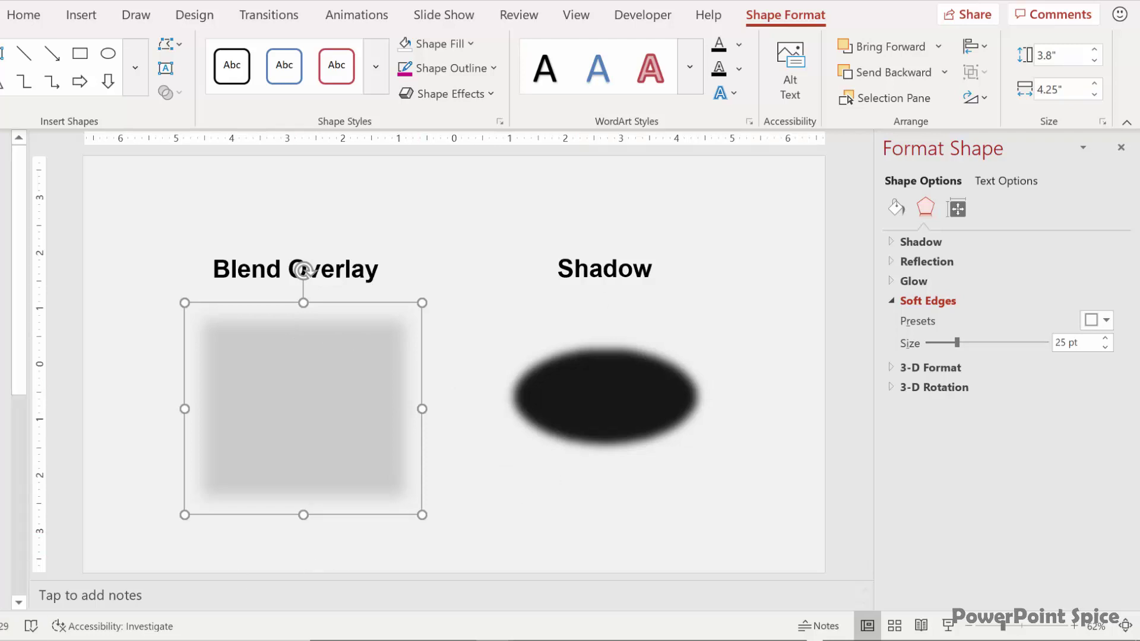
# Move to the After gallery-wall slide and select the overlay rectangle and the shadow at the astronaut's feet.
pyautogui.press('pagedown')
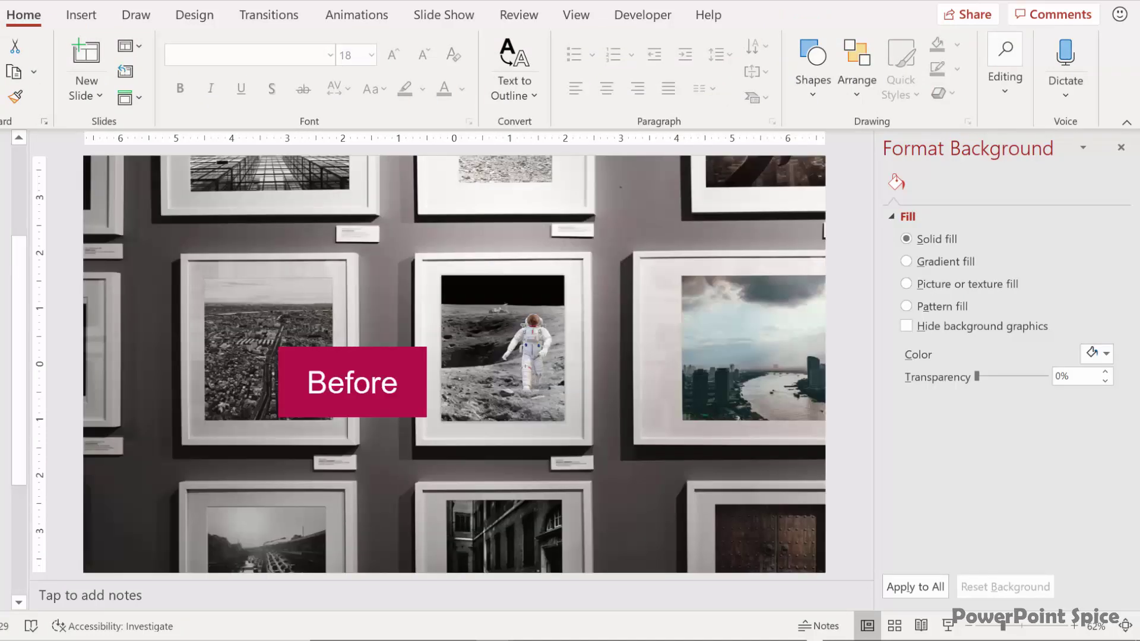
pyautogui.press('pagedown')
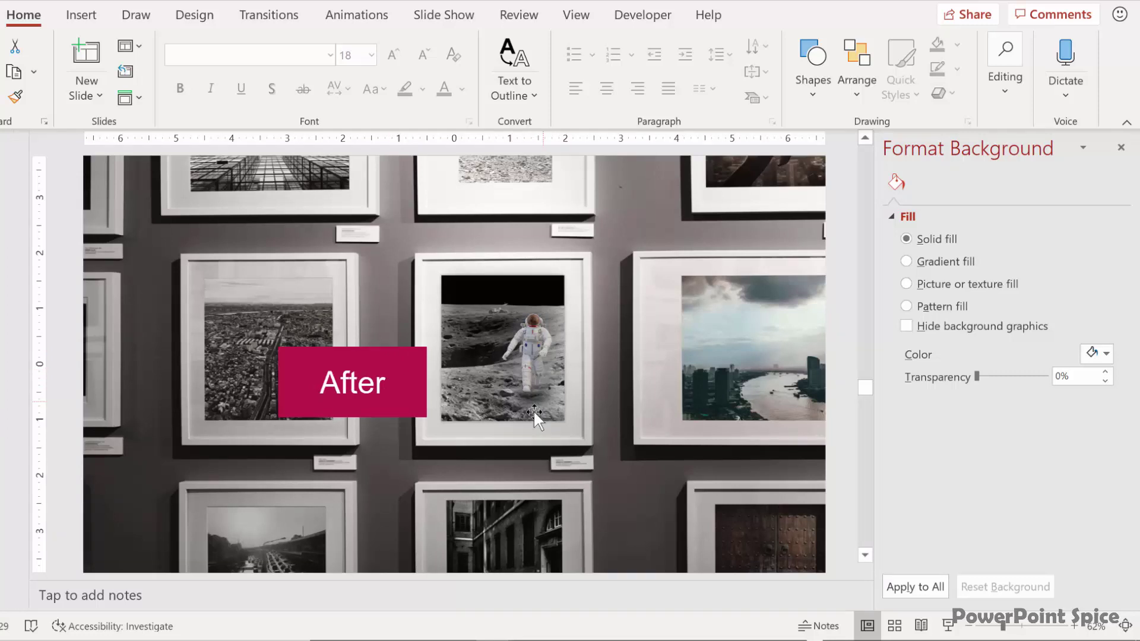
pyautogui.click(488, 326)
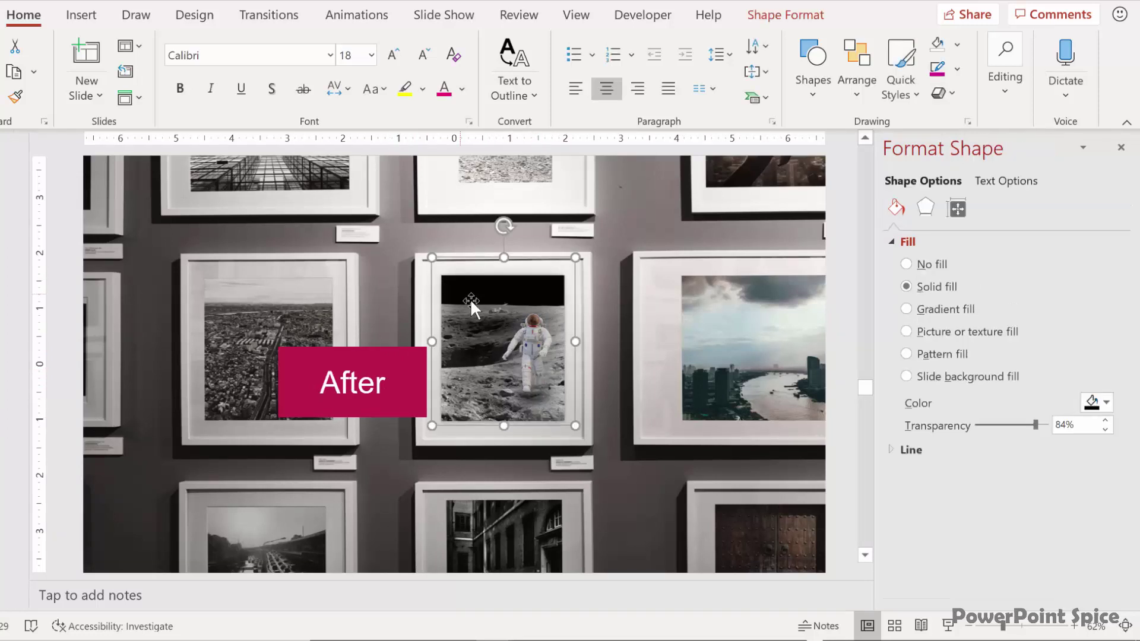
pyautogui.moveTo(478, 301)
pyautogui.mouseDown()
pyautogui.moveTo(641, 300)
pyautogui.moveTo(636, 261)
pyautogui.moveTo(588, 287)
pyautogui.moveTo(577, 248)
pyautogui.moveTo(582, 303)
pyautogui.moveTo(474, 301)
pyautogui.mouseUp()
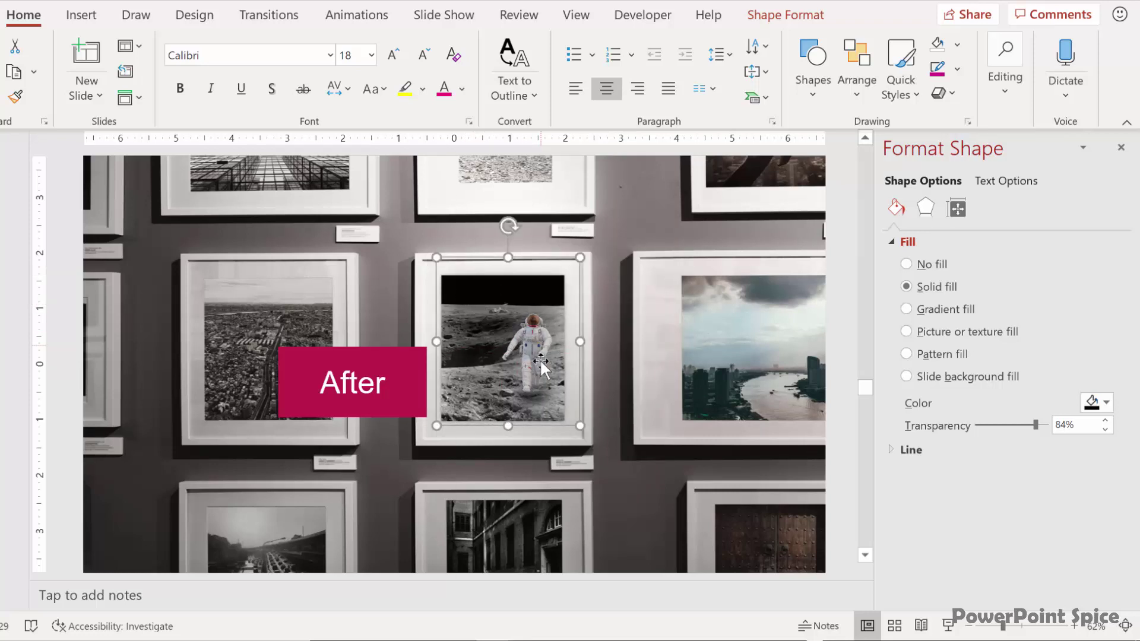
pyautogui.click(539, 393)
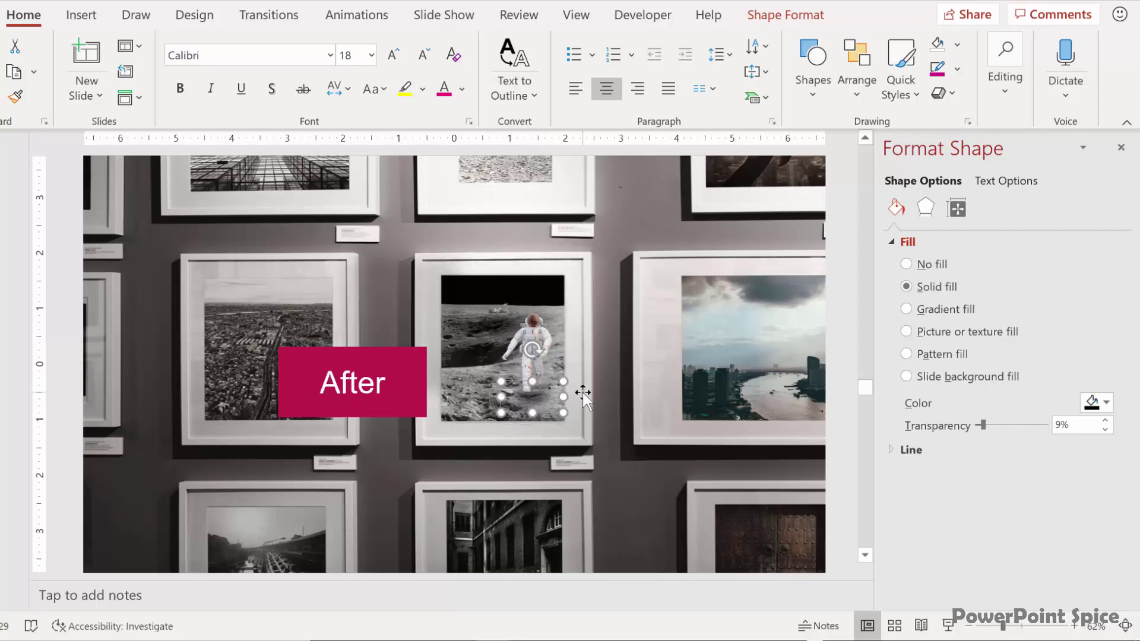
pyautogui.click(534, 393)
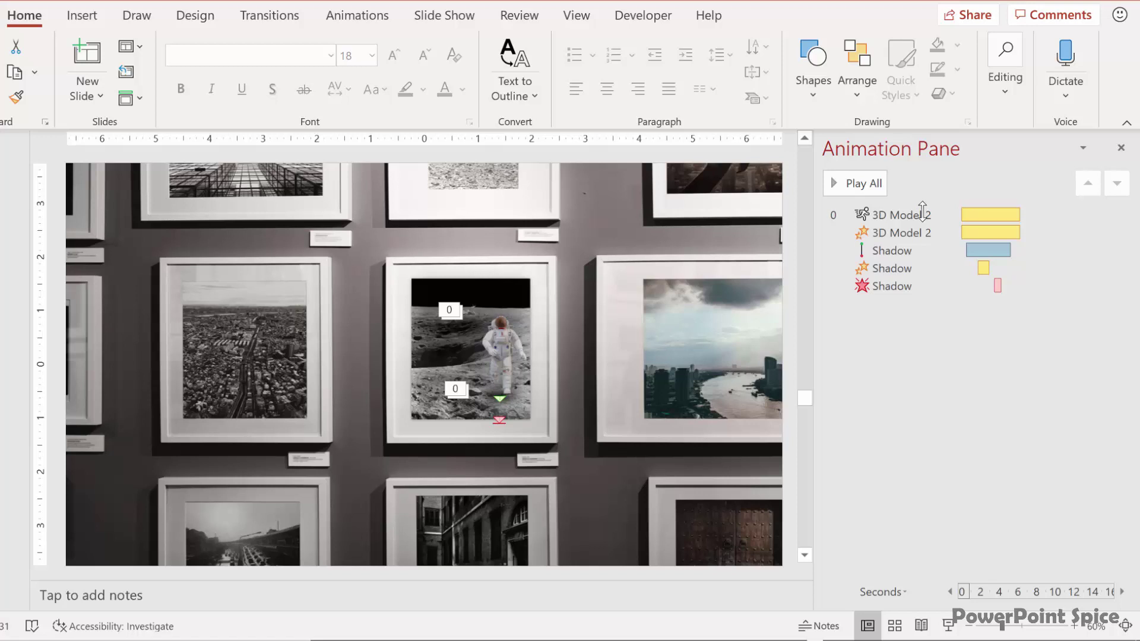
# Give the 3D Model 2 Grow/Shrink emphasis a 300% size and a 6.25 sec smooth start.
pyautogui.click(922, 212)
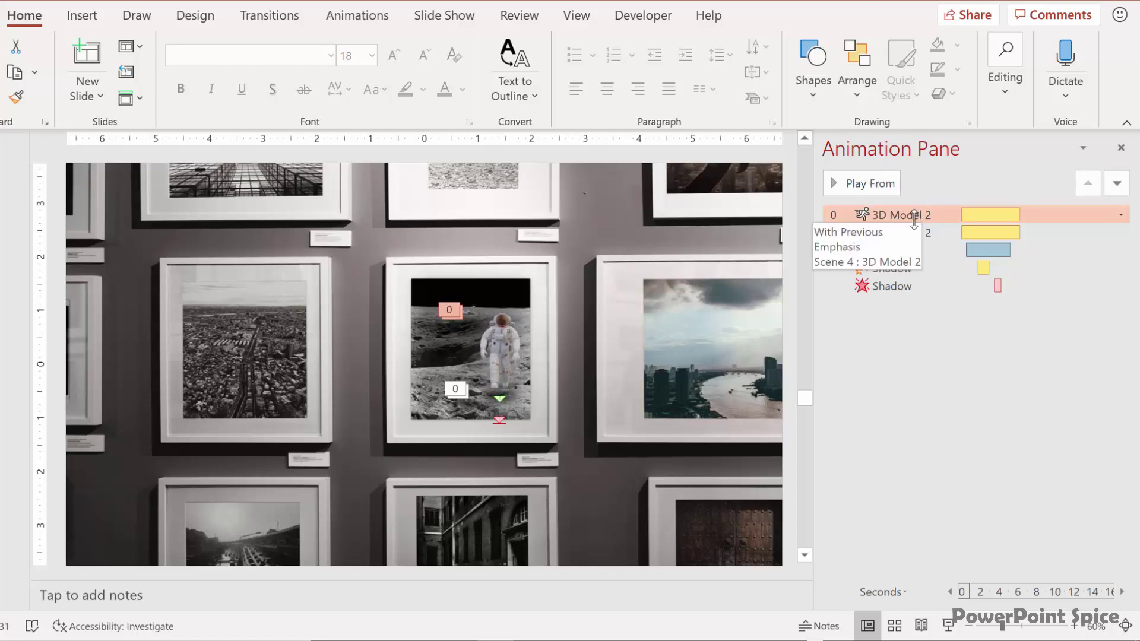
pyautogui.click(344, 18)
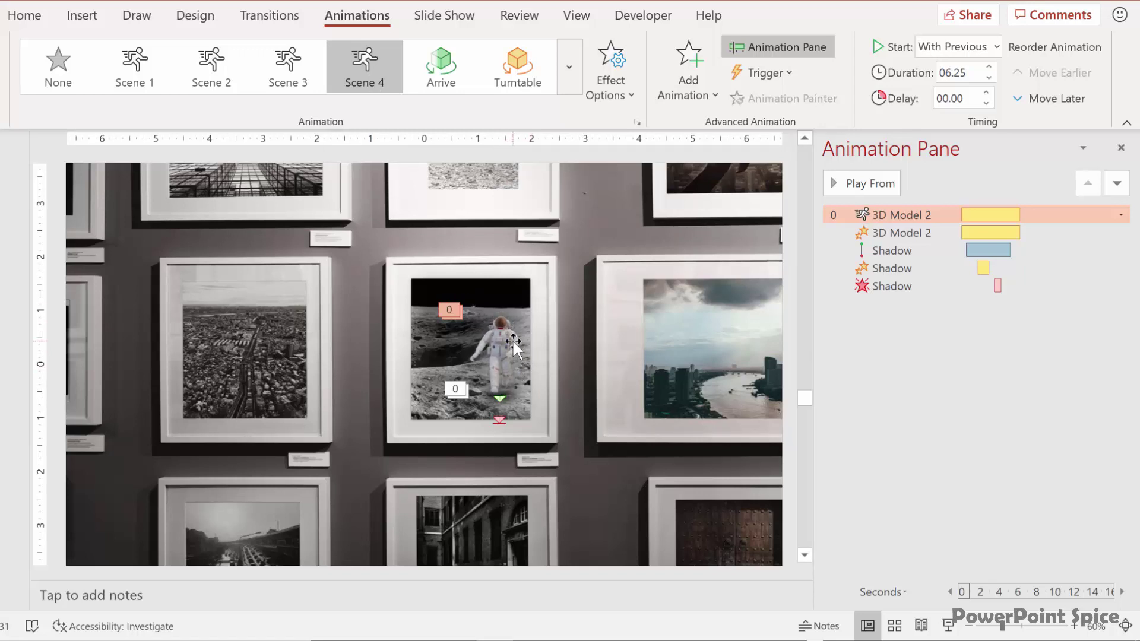
pyautogui.click(911, 234)
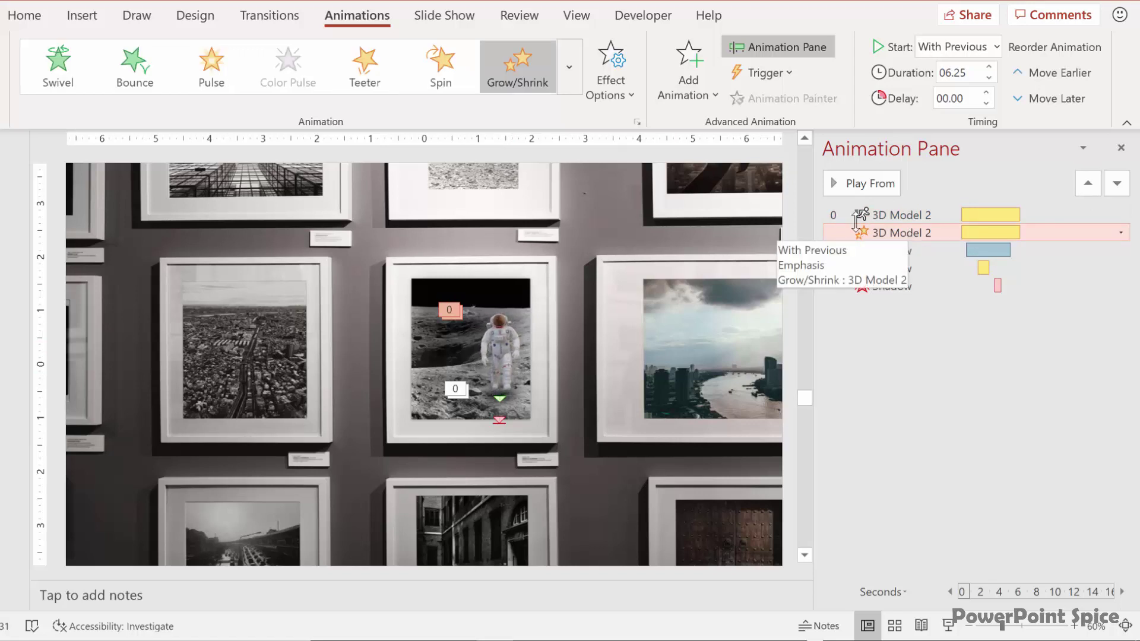
pyautogui.click(634, 123)
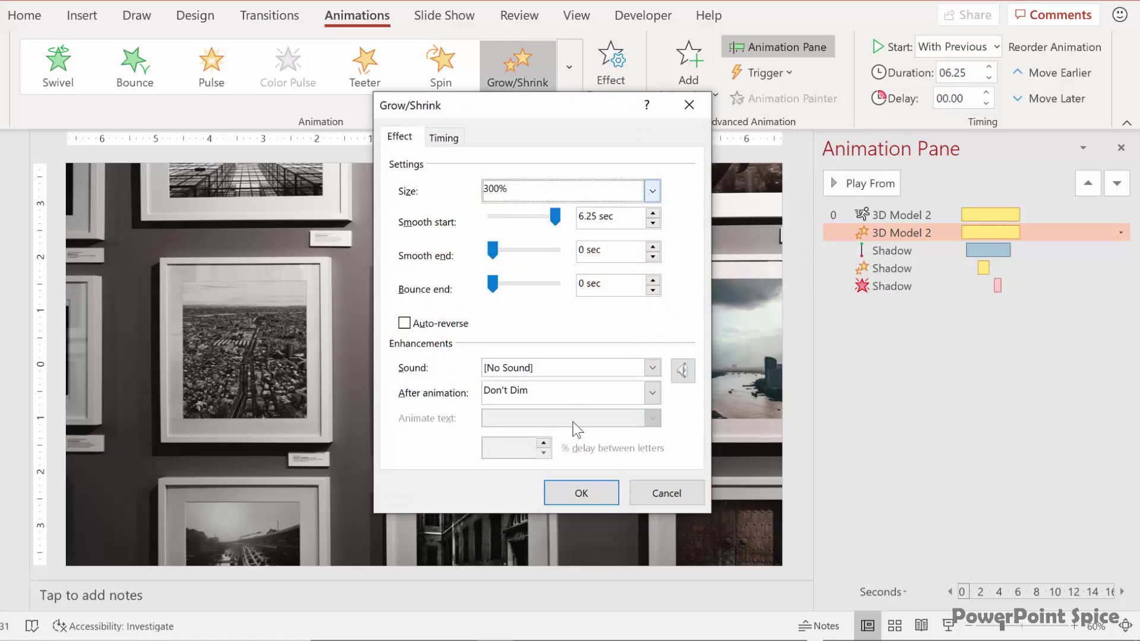
pyautogui.click(580, 497)
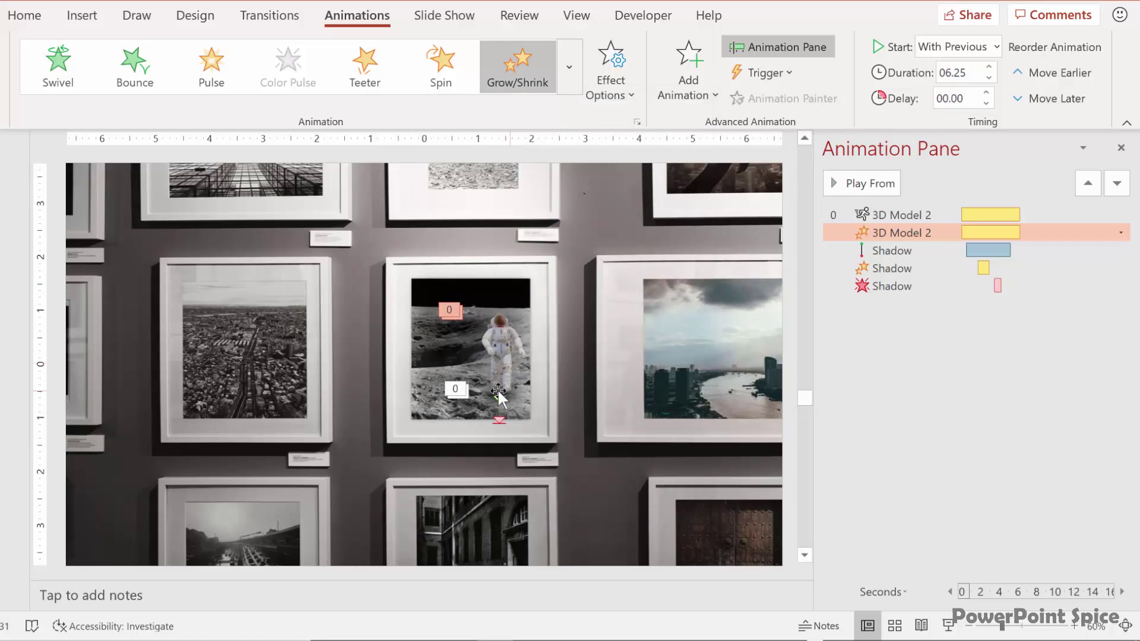
pyautogui.click(895, 250)
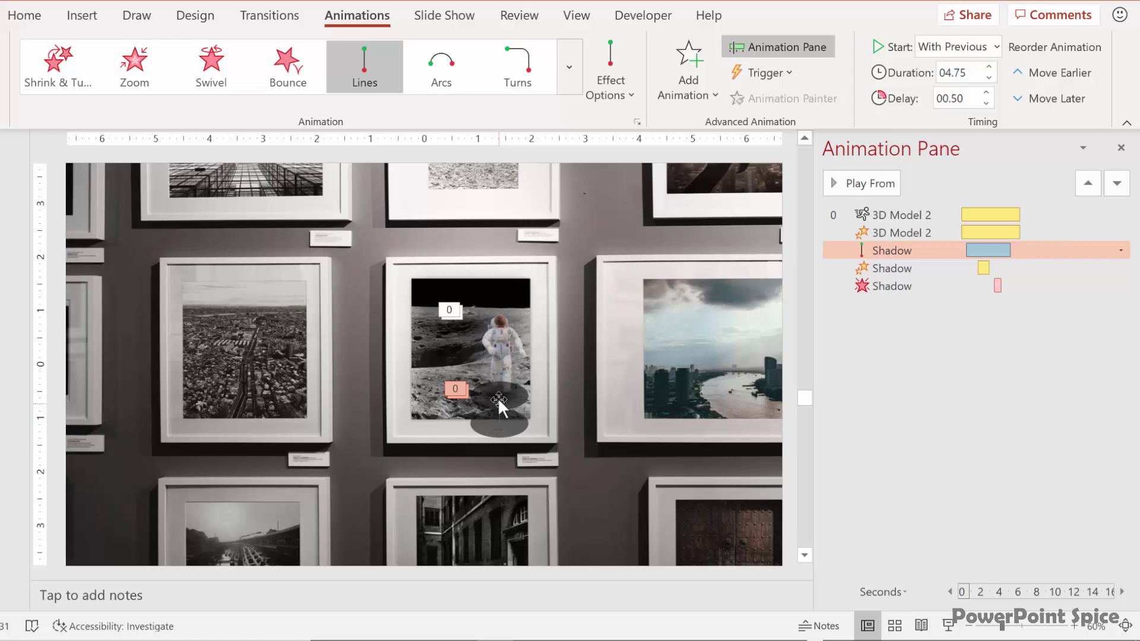
pyautogui.moveTo(936, 250); pyautogui.dragTo(933, 264)
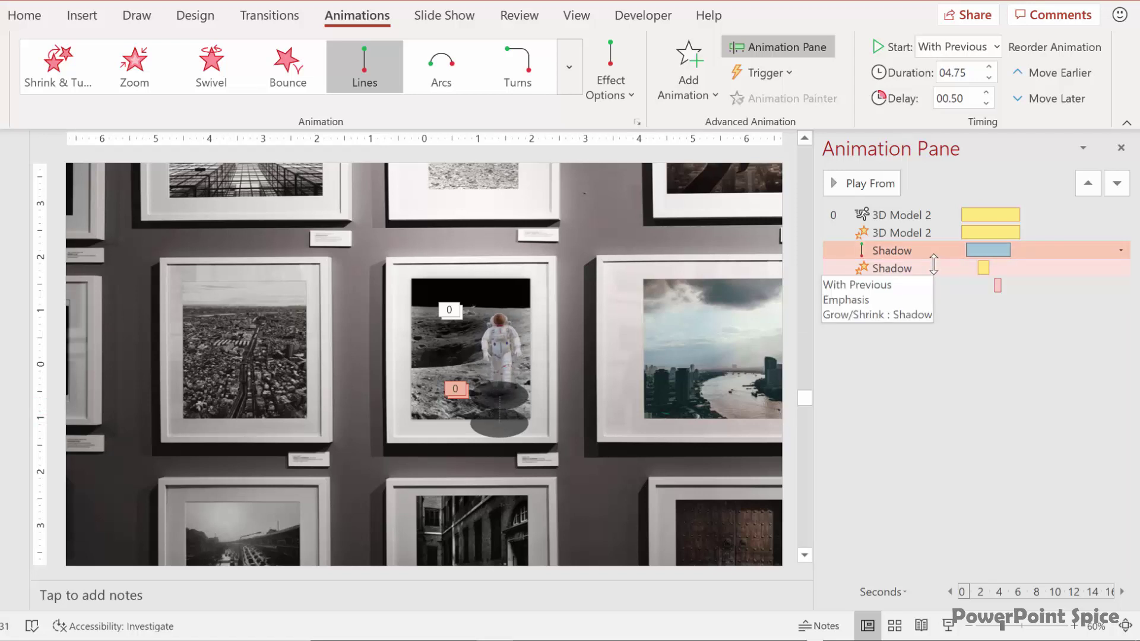
pyautogui.click(933, 266)
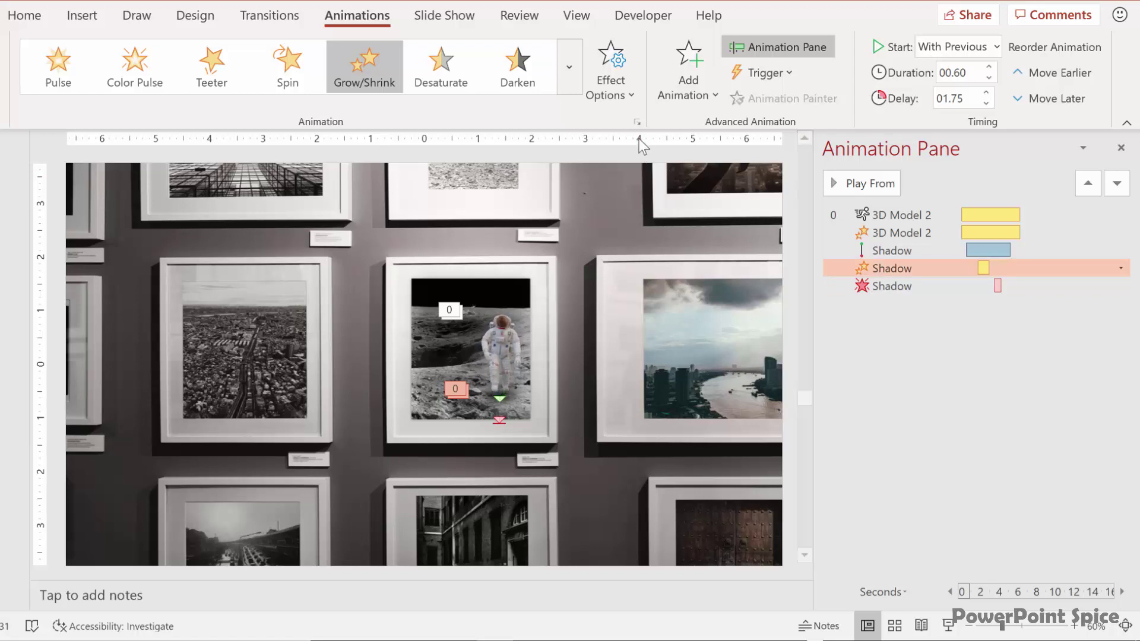
# Set the Shadow's Grow/Shrink effect to 50% size with Auto-reverse ticked.
pyautogui.click(637, 122)
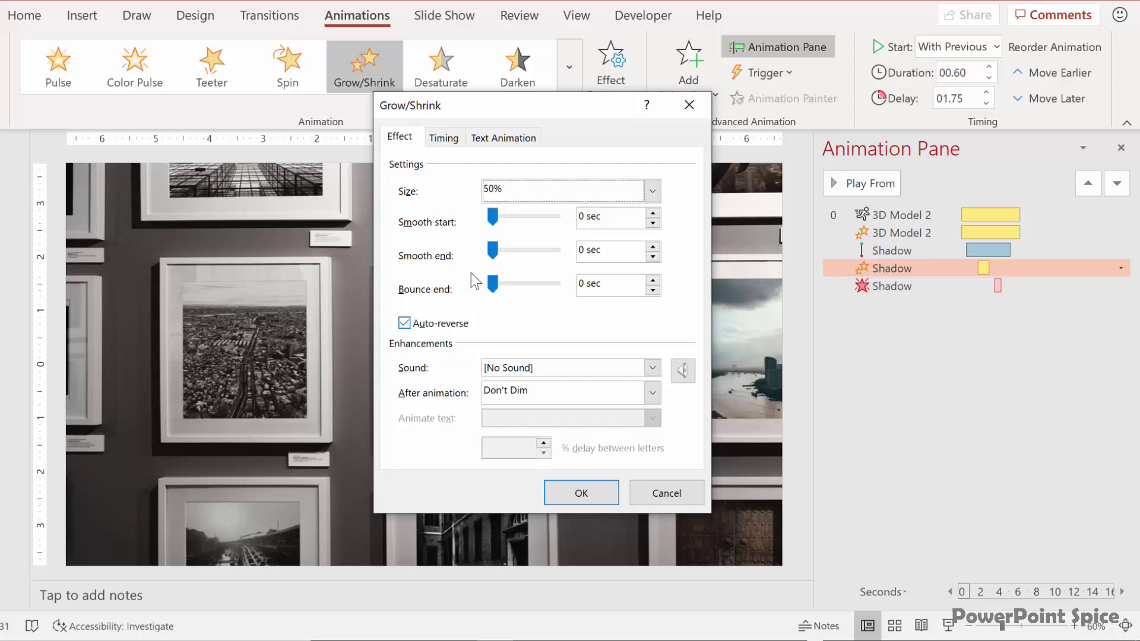
pyautogui.click(582, 493)
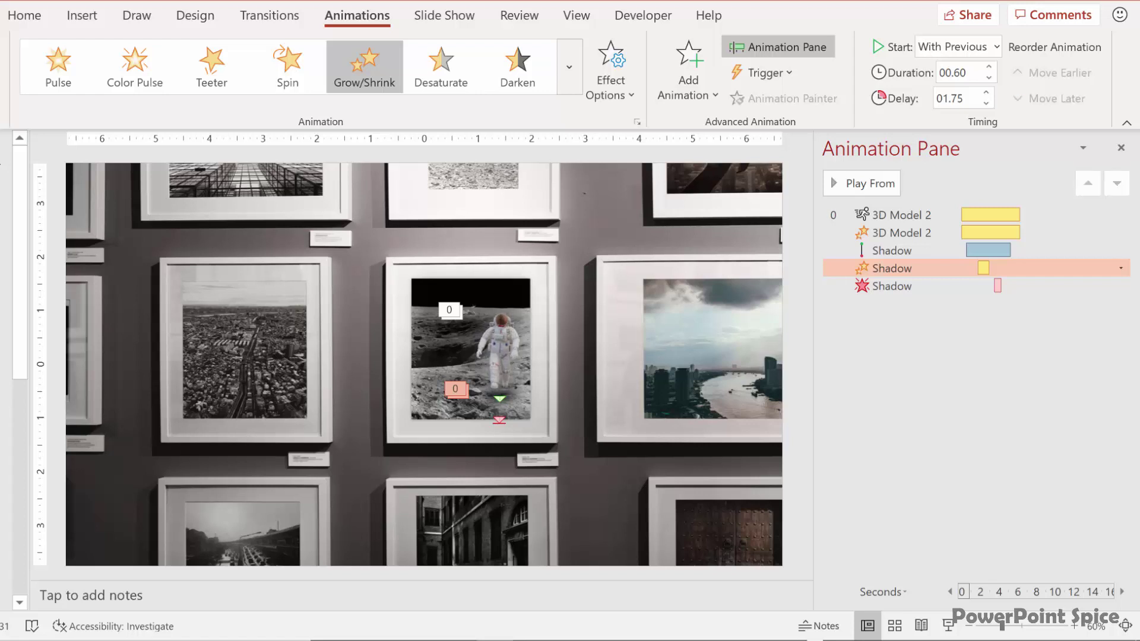
# Jump to the 'Spicy Starter Kit' title slide and select its moon photo, gallery photo and astronaut in turn.
pyautogui.press('Home')
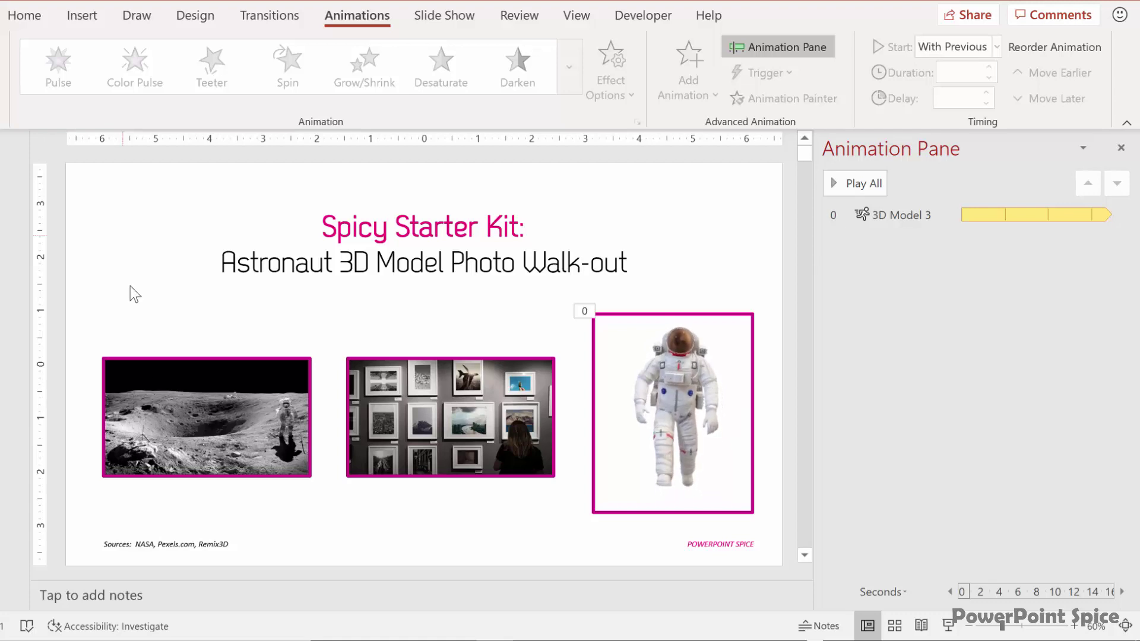
pyautogui.click(230, 418)
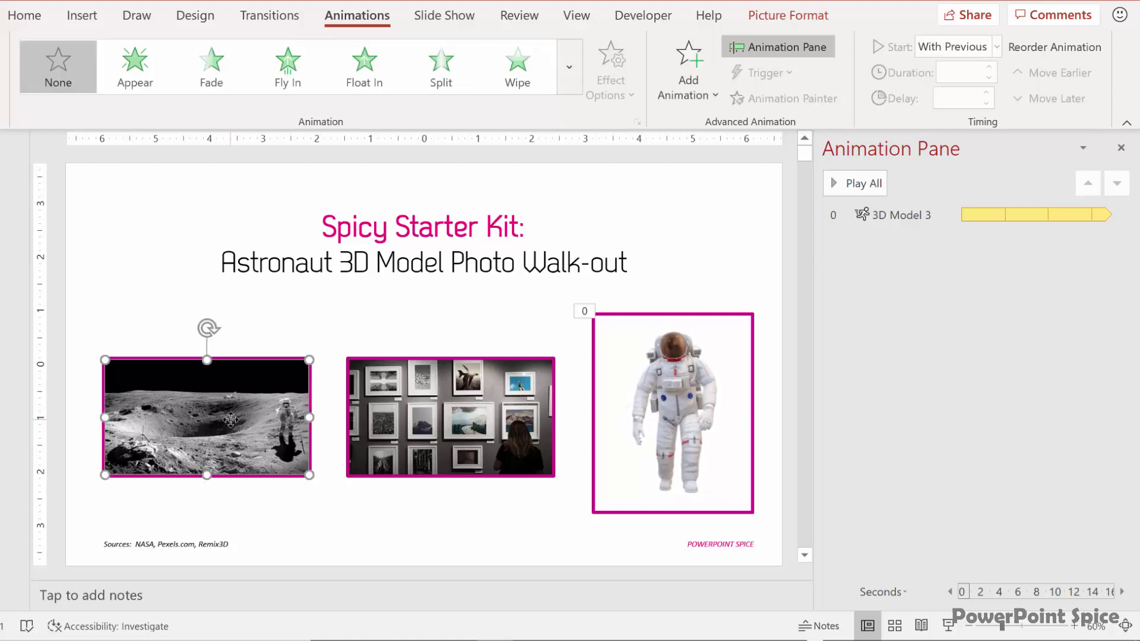
pyautogui.click(385, 420)
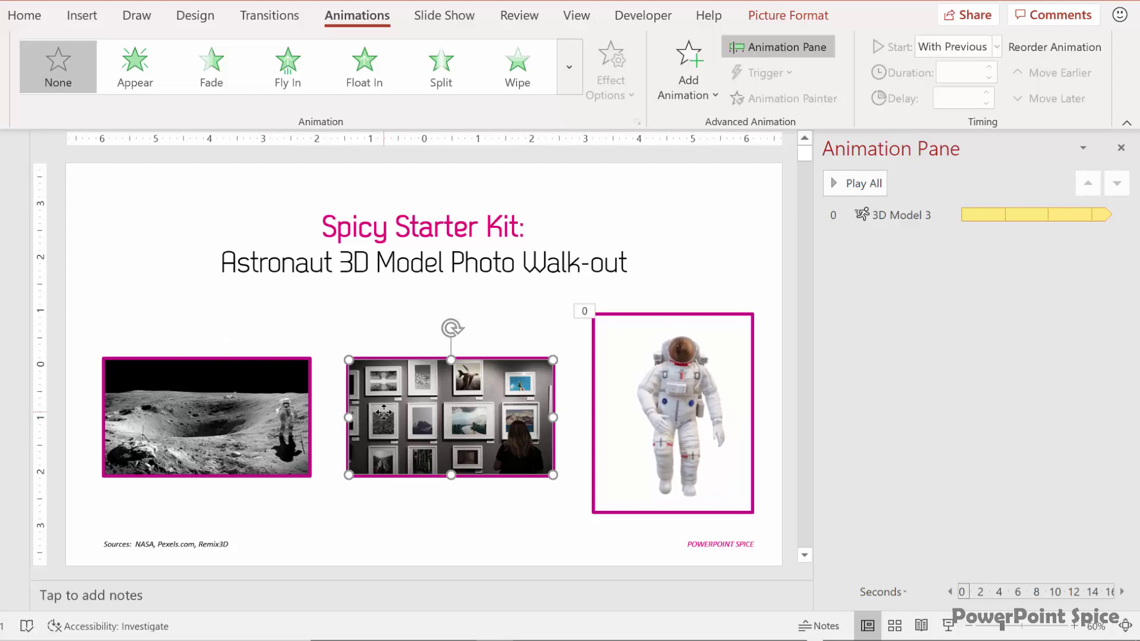
pyautogui.click(723, 351)
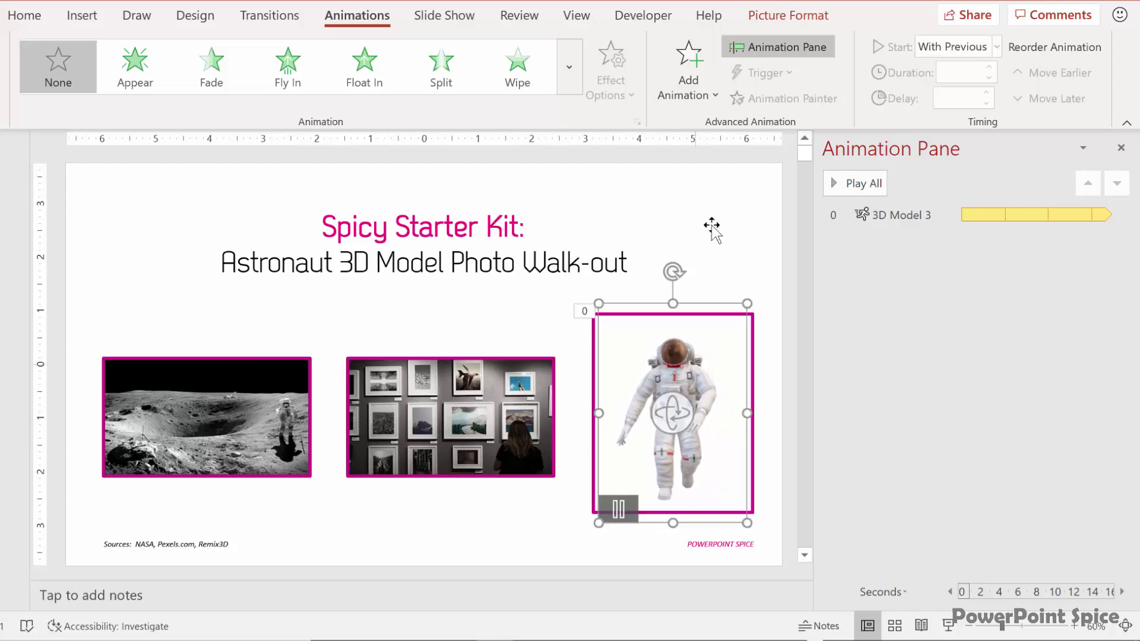
pyautogui.press('Escape')
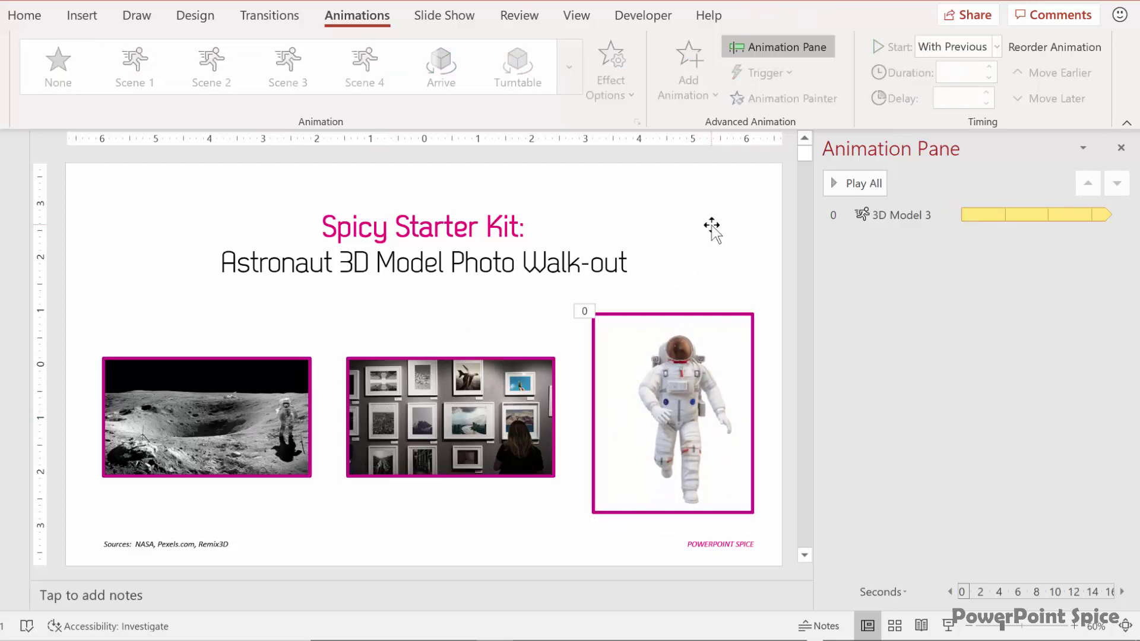